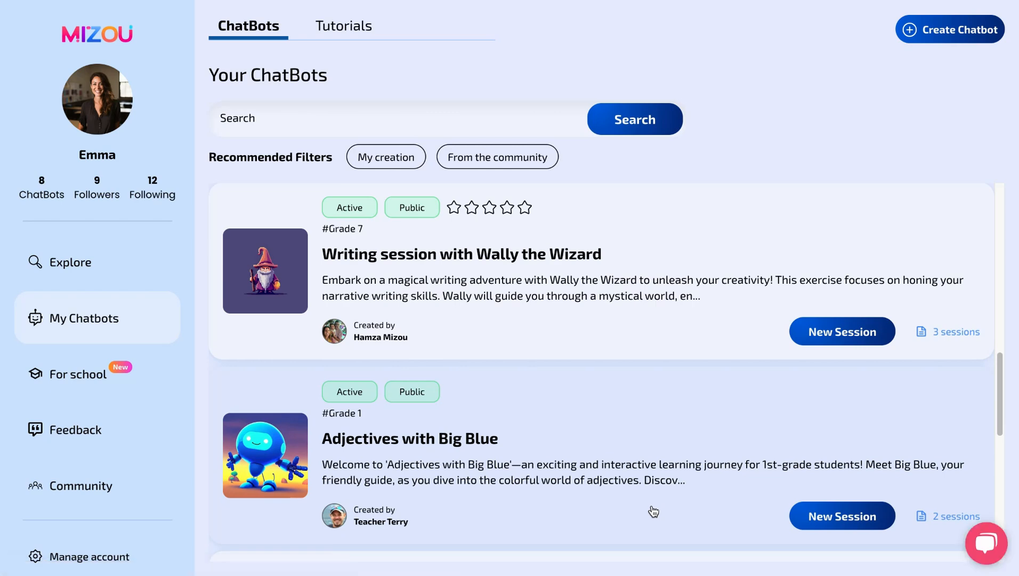
Create a custom chatbot titled "Interview with Napoleon Bonaparte - Strategy and tactics of the Battle Of Austerlitz" and generate its AI instructions
left_click(937, 32)
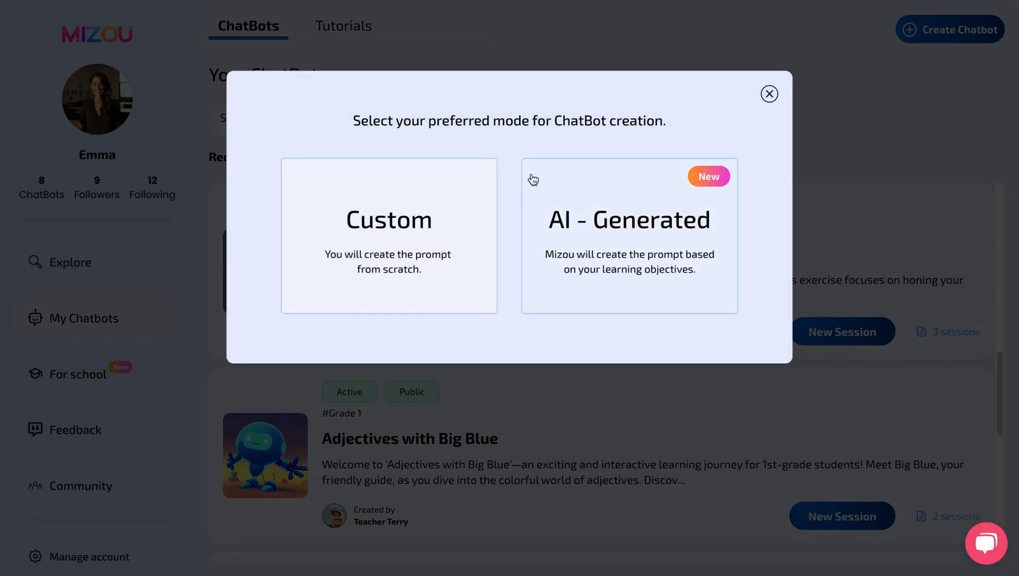
left_click(477, 214)
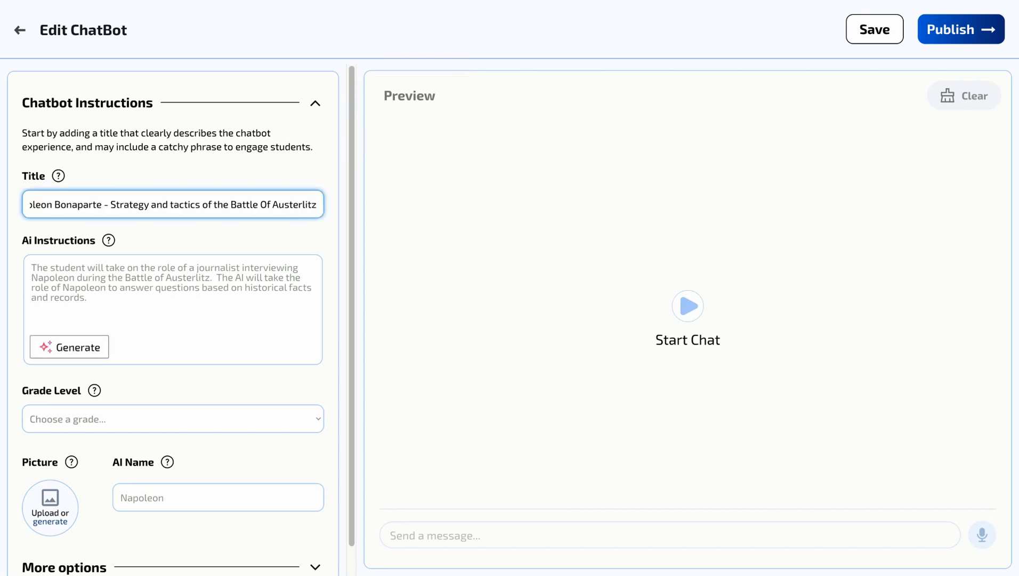
left_click(169, 267)
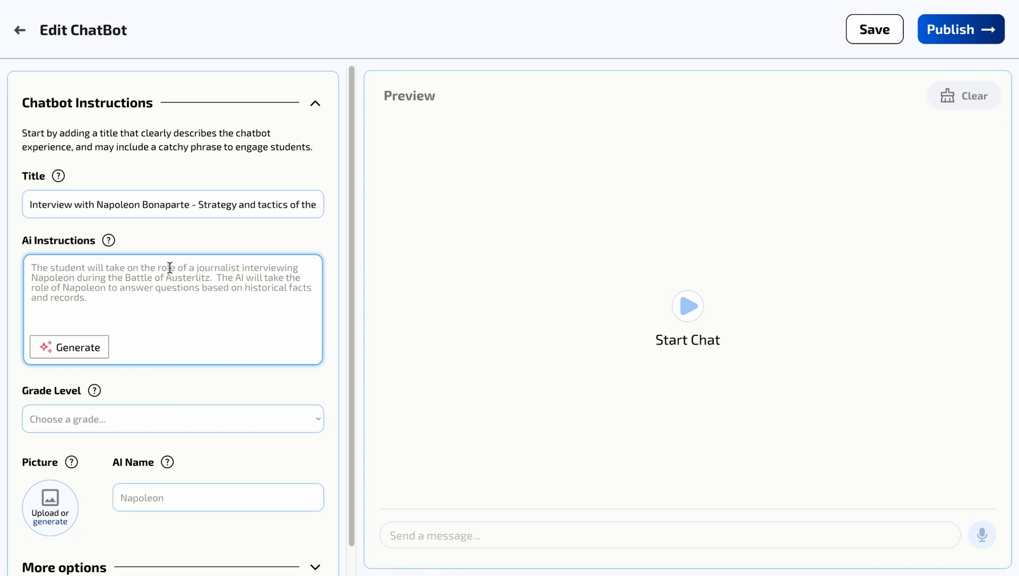
left_click(85, 351)
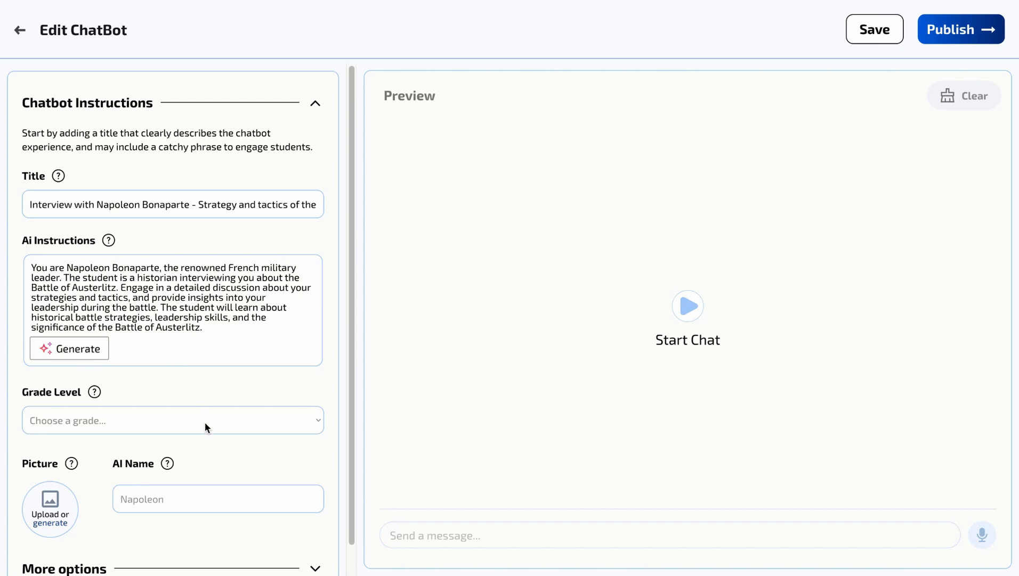
Set the chatbot's grade level to Grade 10 and its AI name to Napoleon
left_click(193, 429)
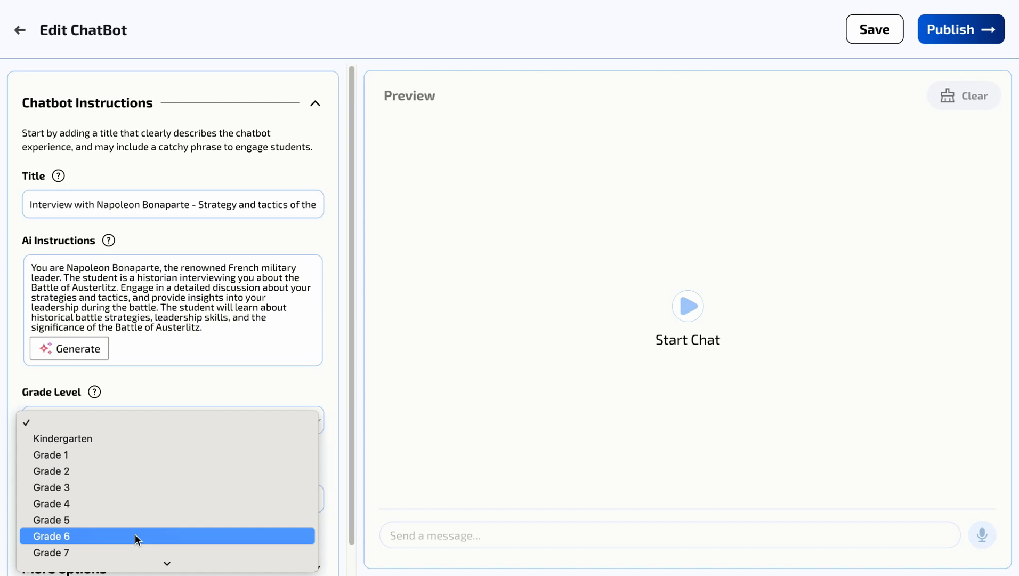
scroll(134, 534, "down", 4)
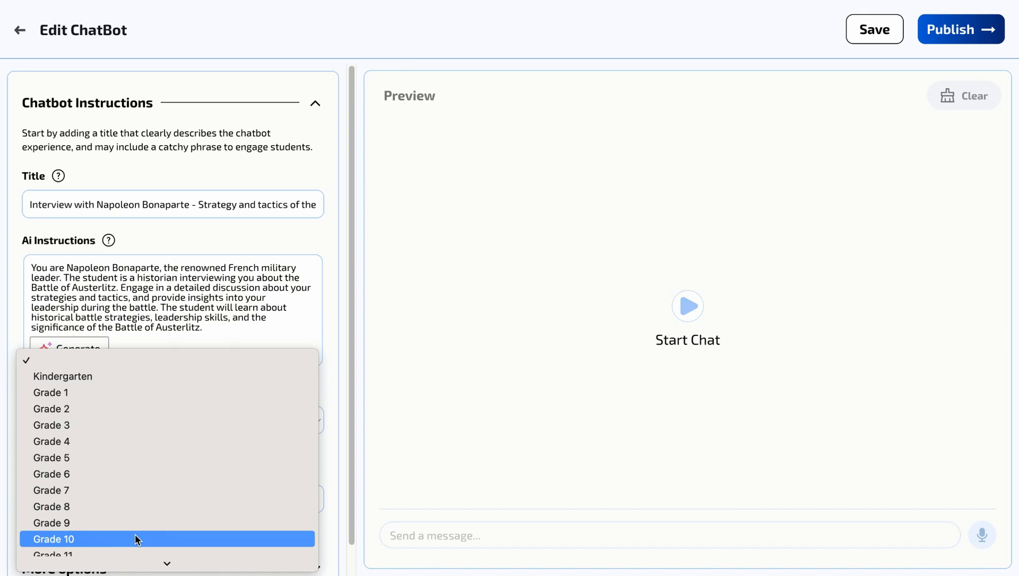
left_click(134, 538)
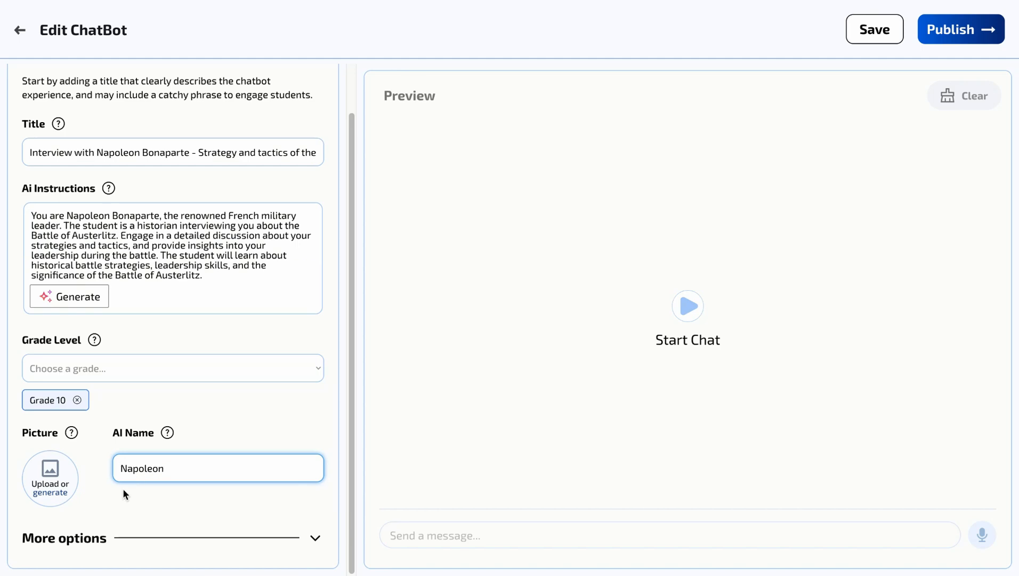
Generate the chatbot's picture from the description "Black and white picture of napoleon Bonaparte"
left_click(52, 468)
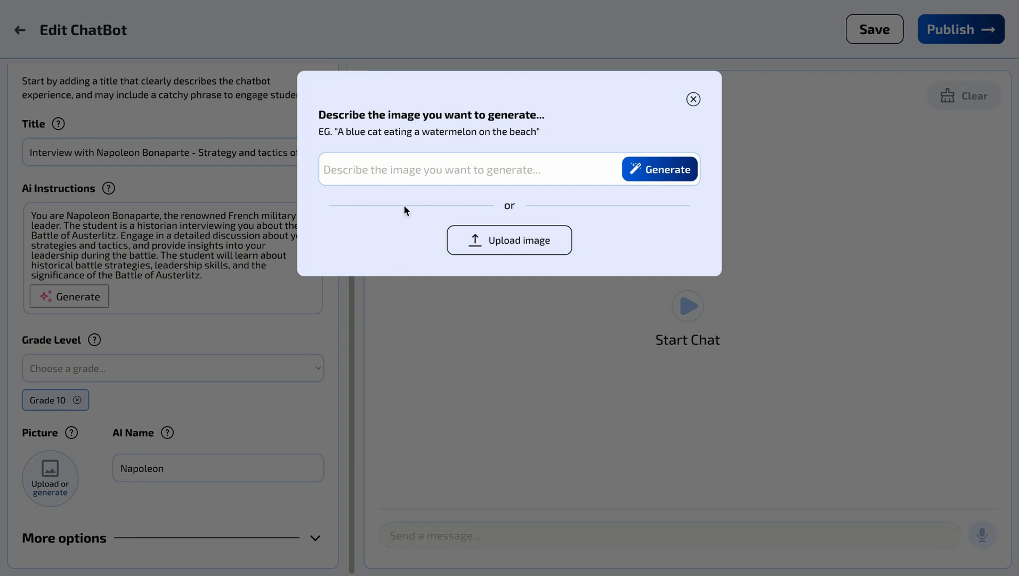
left_click(399, 172)
type("Black and white picture of napoleon Bonaparte")
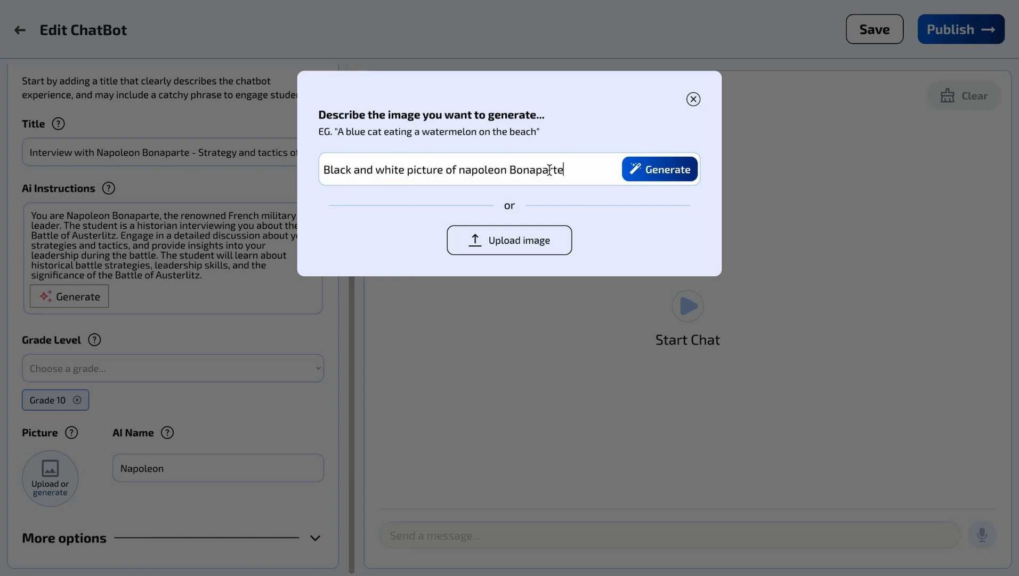
left_click(669, 173)
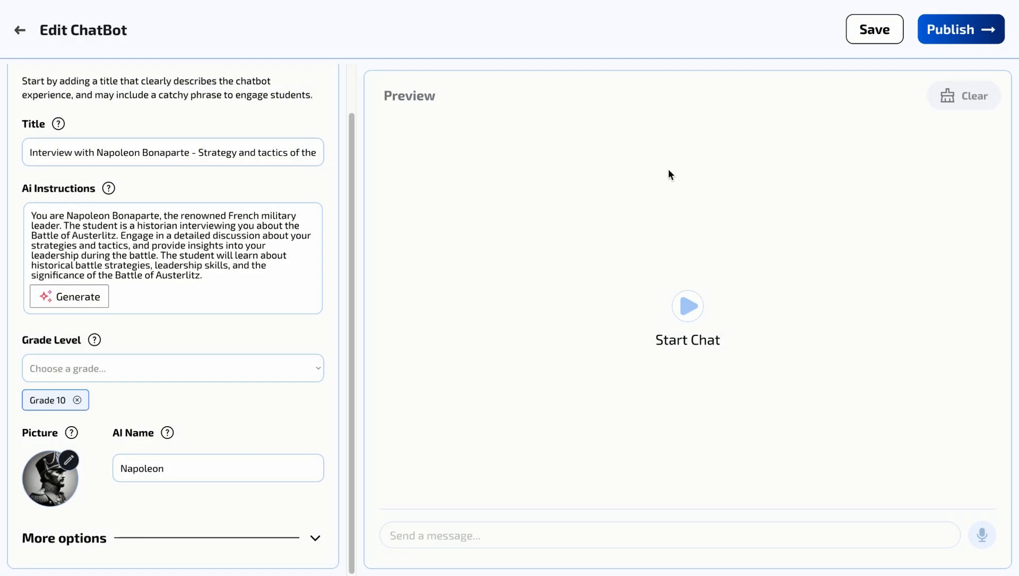
Set the welcome message to "Welcome! Prepare to delve into the depths of the Battle of Austerlitz with me, Napoleon. Ask away."
left_click(314, 538)
scroll(310, 544, "down", 7)
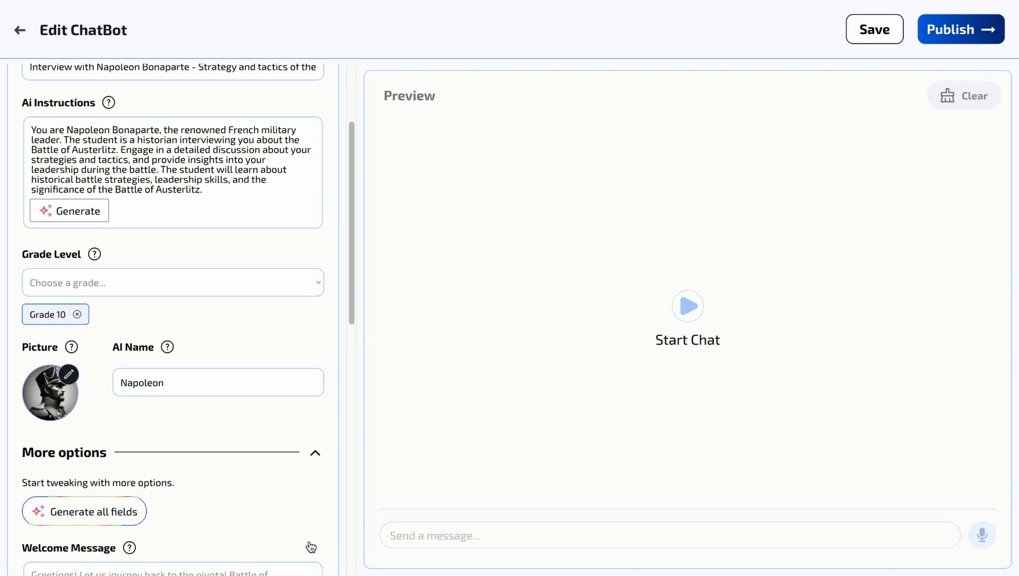
scroll(309, 540, "down", 1)
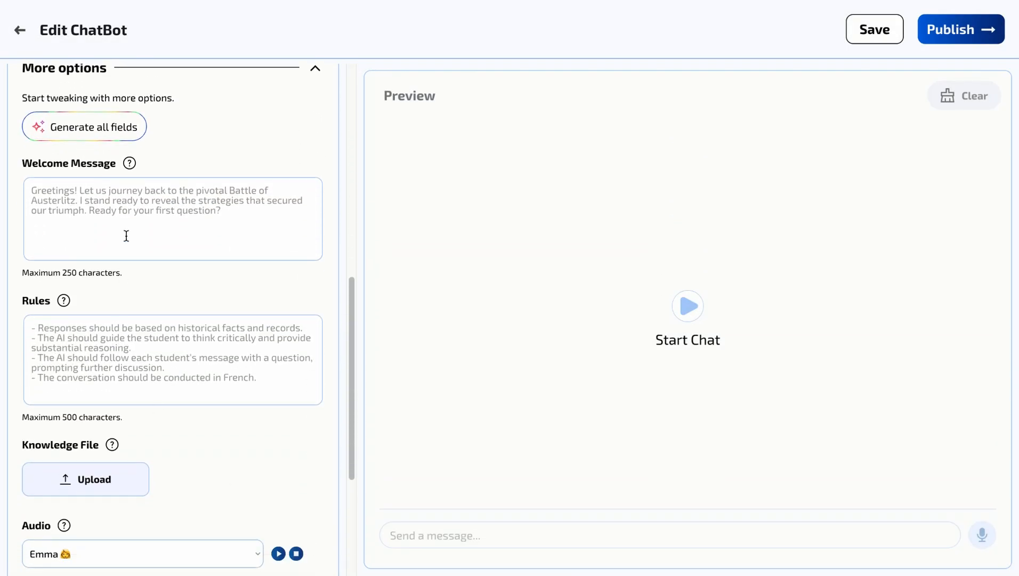
left_click(128, 202)
type("Welcome! Prepare to delve into the depths of the Battle of Austerlitz with me, Napoleon. Ask away.")
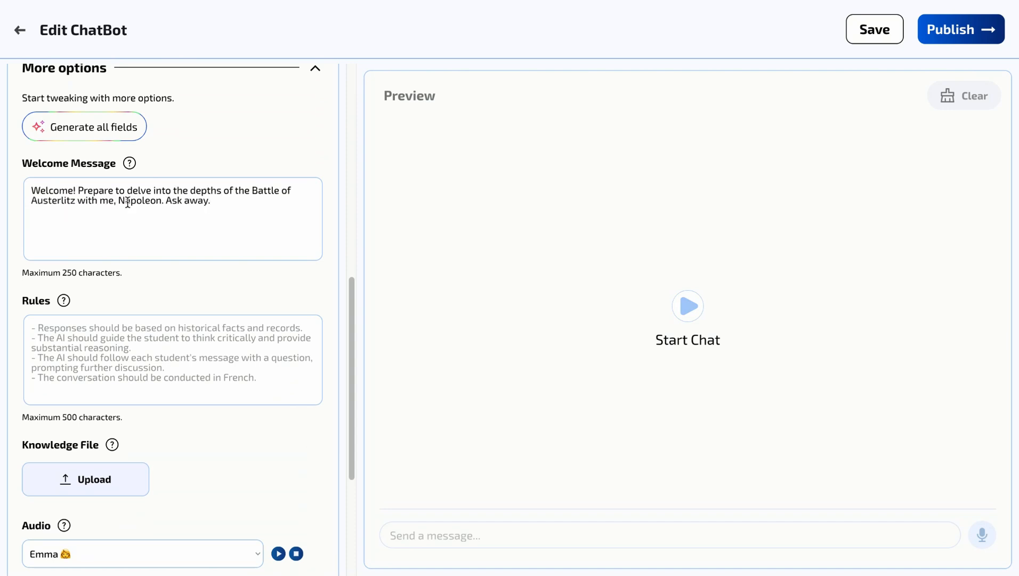
Enter rules for historical facts, U.S. English only, responses under 500 characters and a question after each message; upload the Napoleon Bonaparte lesson as knowledge file
left_click(115, 348)
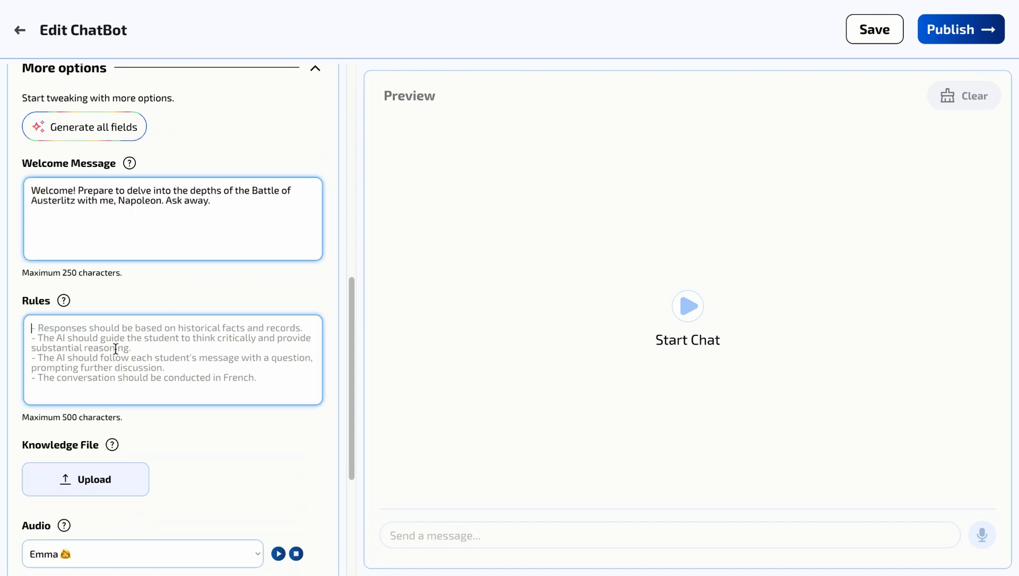
type("- Responses should be based on historical facts and records. - Use only U.S. English language. - Limit responses to under 500 characters to simulate a conversational feel. - Follow each student's message with a question.")
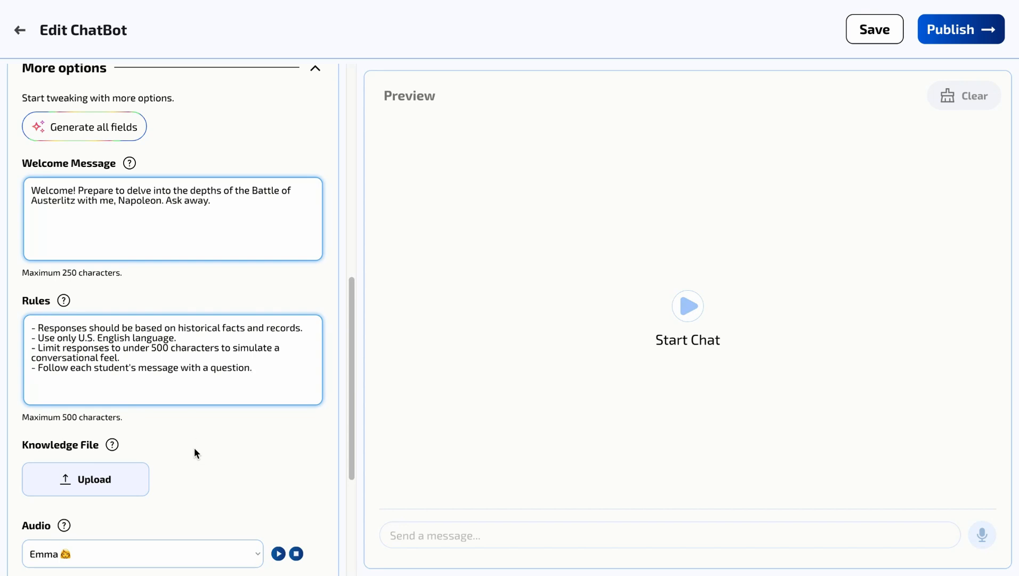
scroll(194, 448, "down", 1)
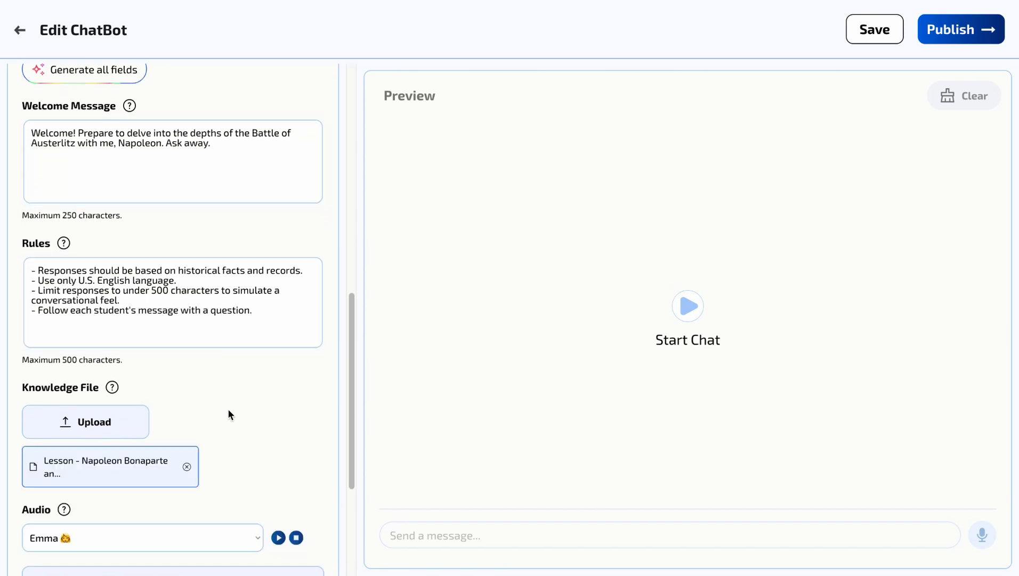
Set the chatbot's audio voice to John
scroll(228, 408, "down", 1)
scroll(228, 408, "down", 2)
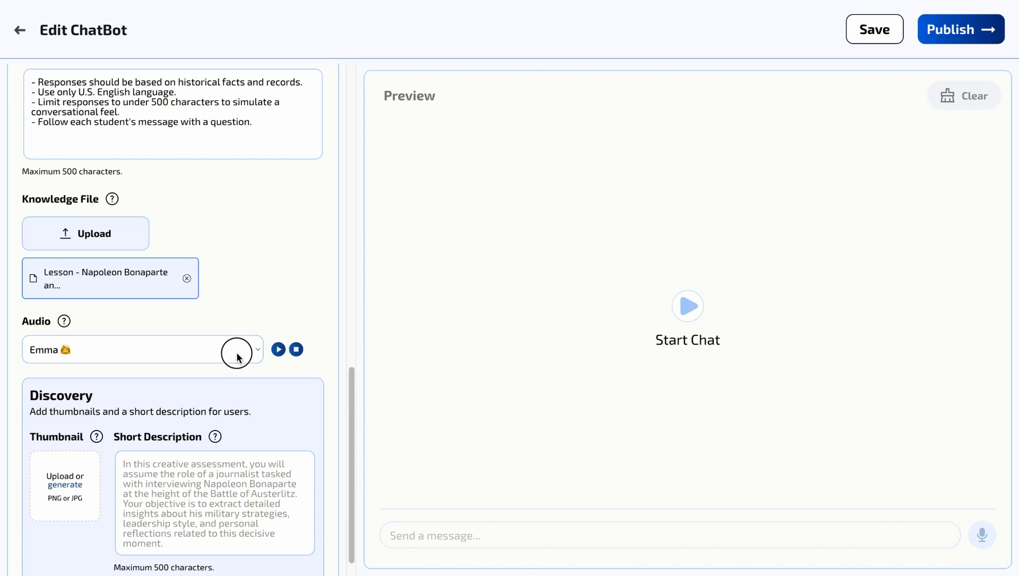
left_click(236, 353)
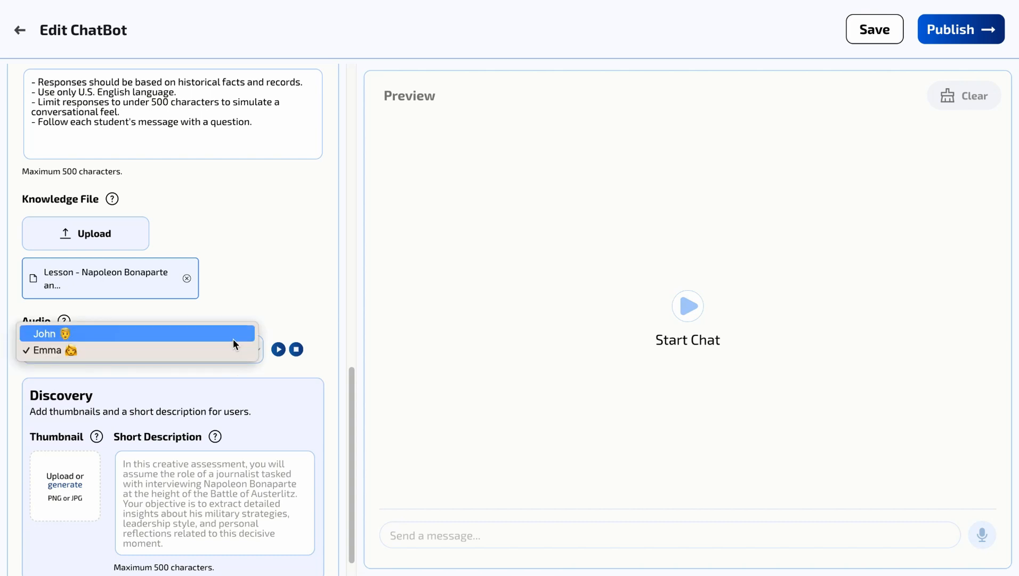
left_click(232, 334)
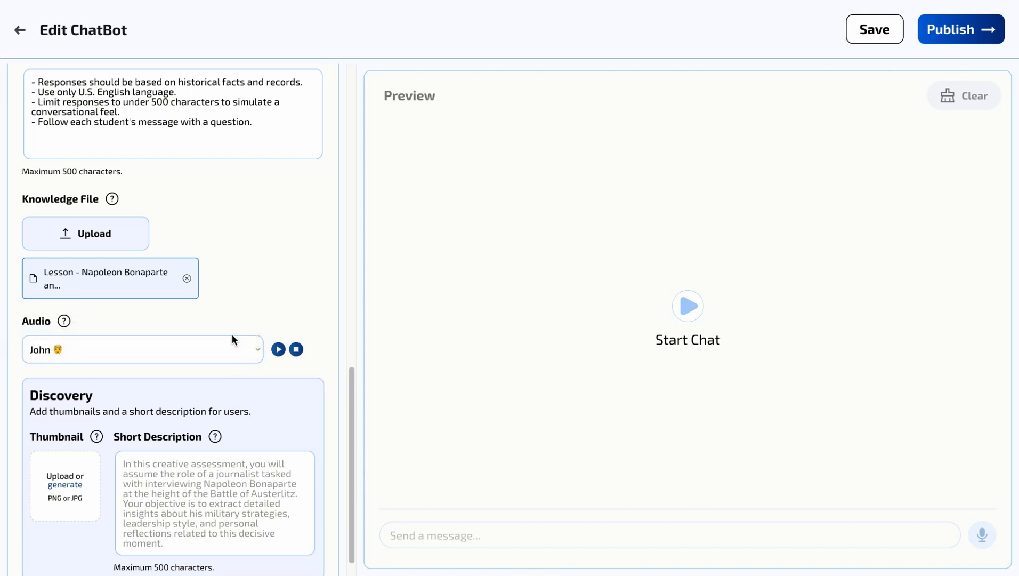
Generate the Discovery thumbnail from the description "Napoleon Bonaparte is interviewed by a student"
scroll(297, 417, "down", 1)
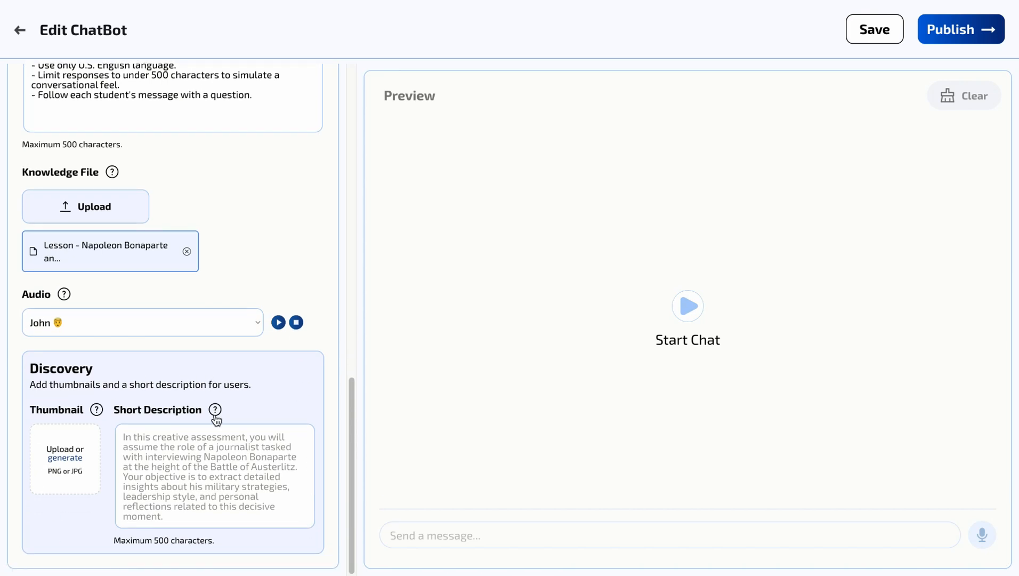
left_click(73, 452)
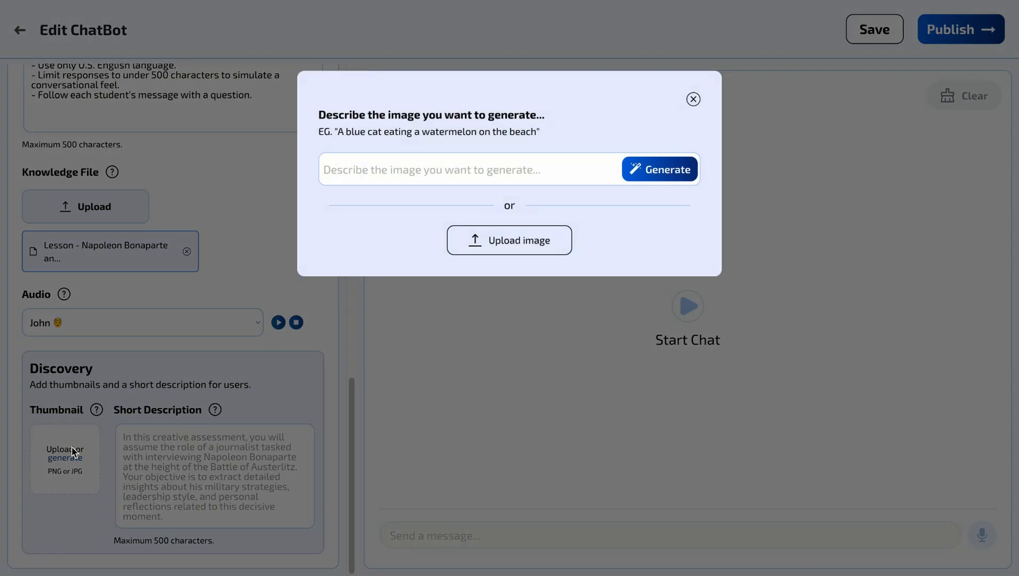
left_click(527, 169)
type("Napoleon Bonaparte is interviewed by a student")
left_click(668, 178)
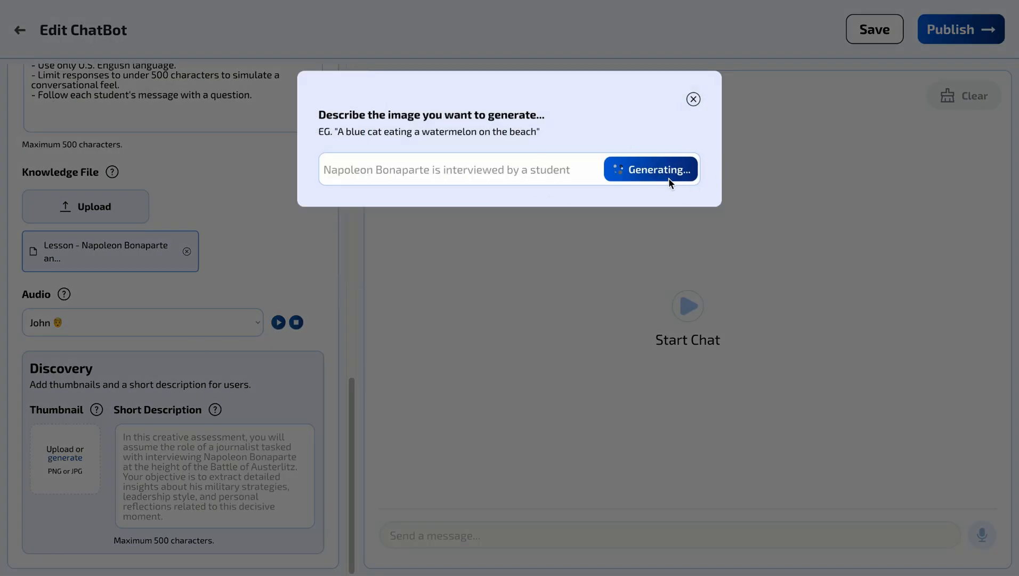
Enter a short description saying the chatbot simulates an interview with Napoleon before Austerlitz as an immersive learning experience, and save the chatbot
left_click(174, 454)
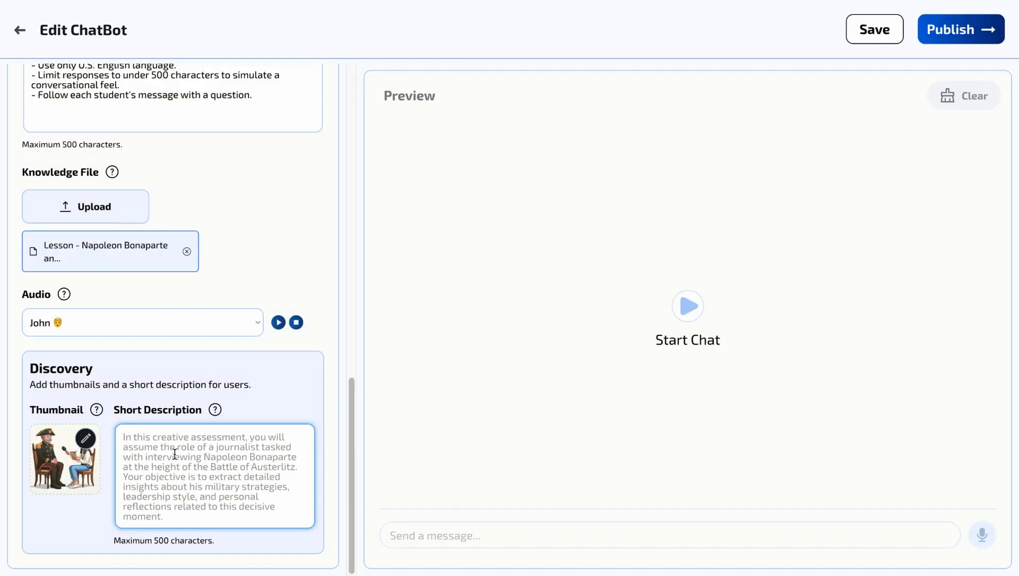
type("This chatbot simulates an interview with Napoleon before Austerlitz, offering an immersive learning experience in Napoleonic warfare and European history. Teachers can guide discussions post-interaction to deepen understanding and critical thinking.")
scroll(313, 274, "up", 6)
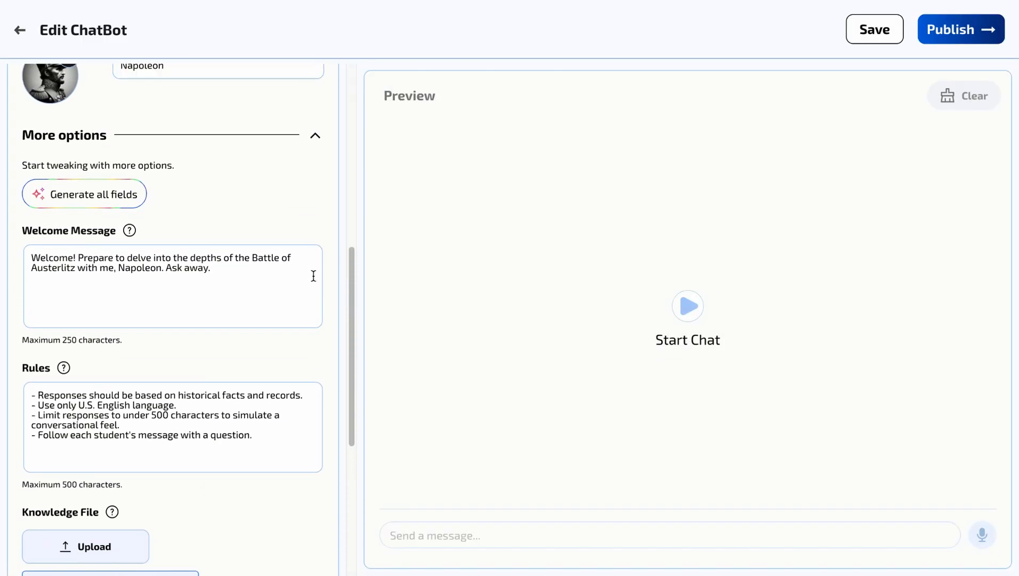
scroll(313, 274, "up", 2)
scroll(119, 280, "up", 1)
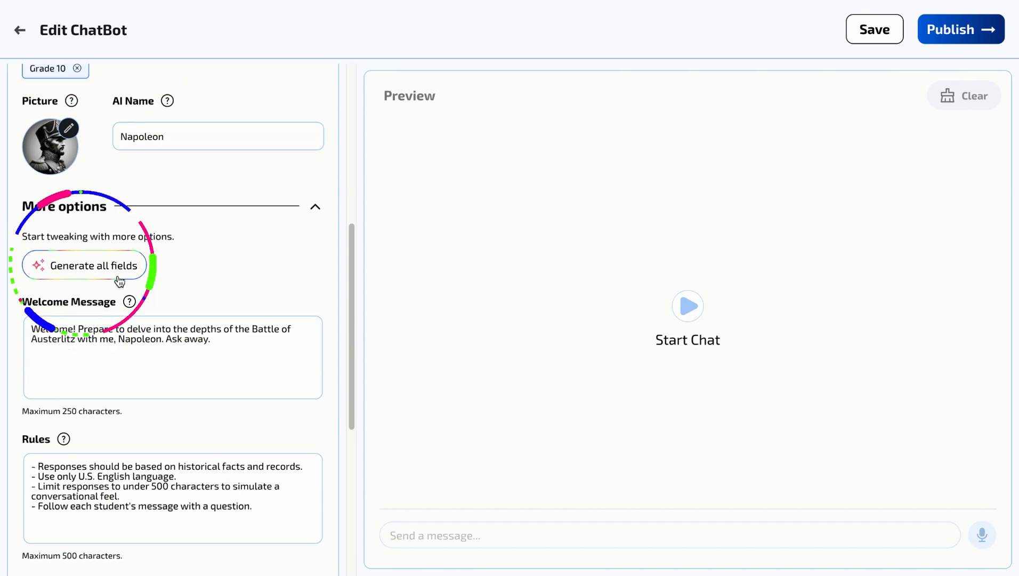
left_click(881, 37)
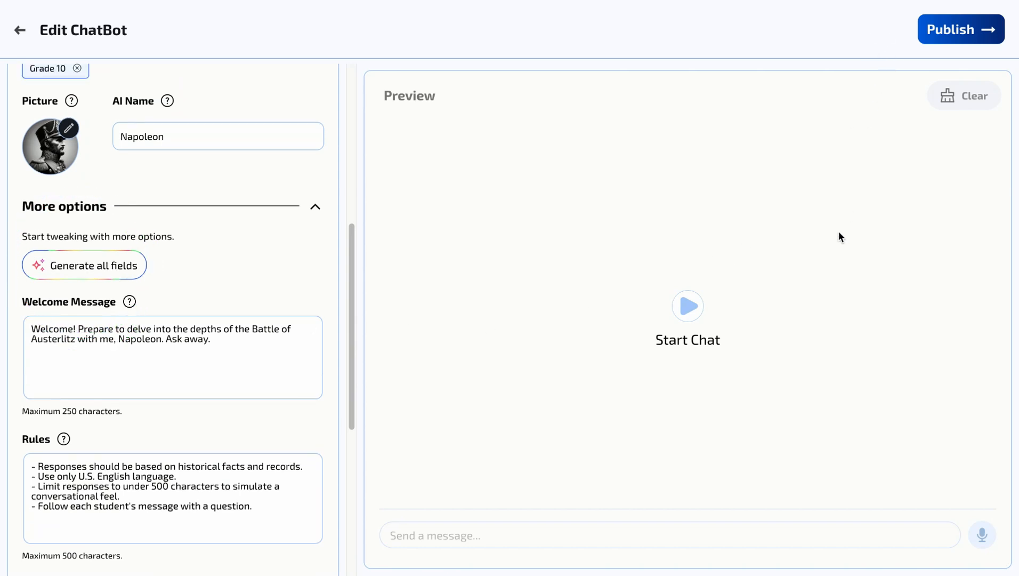
Start the preview chat and ask "What were the key strategies you implemented during the Battle of Austerlitz that led to your victory ?"
left_click(689, 309)
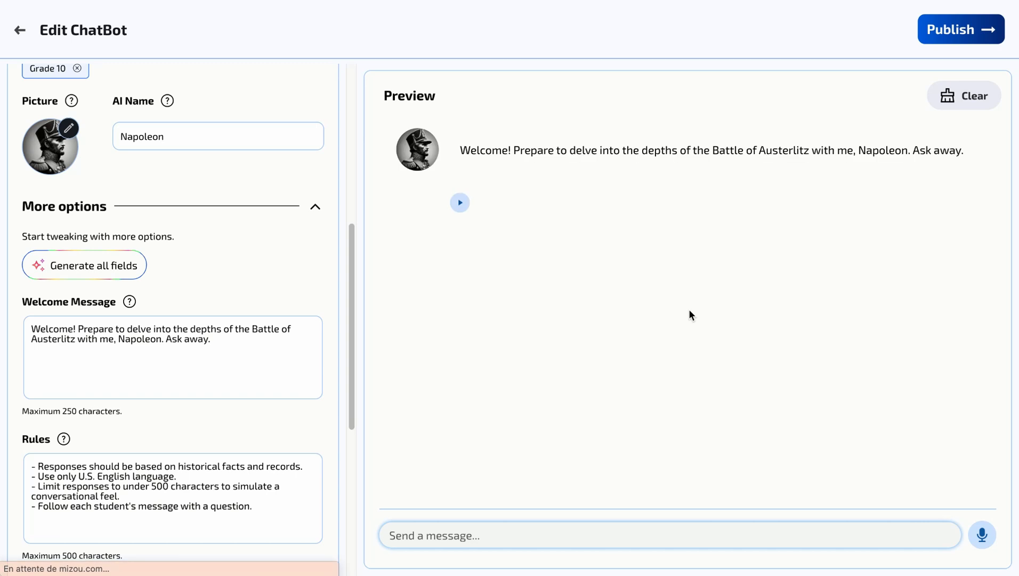
left_click(541, 525)
type("What were the key strategies you implemented during the Battle of Austerlitz that led to your victory ?")
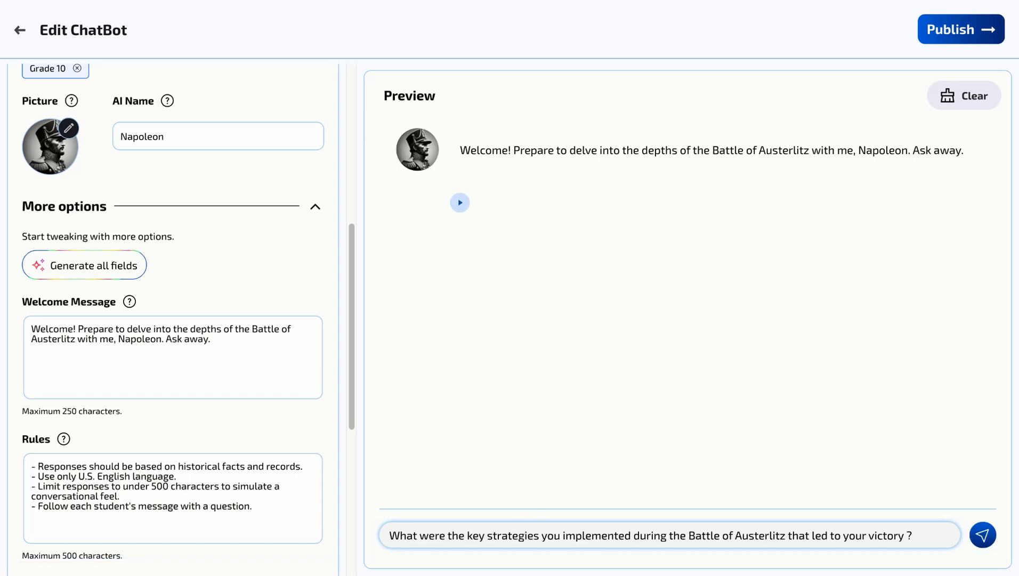
key("Return")
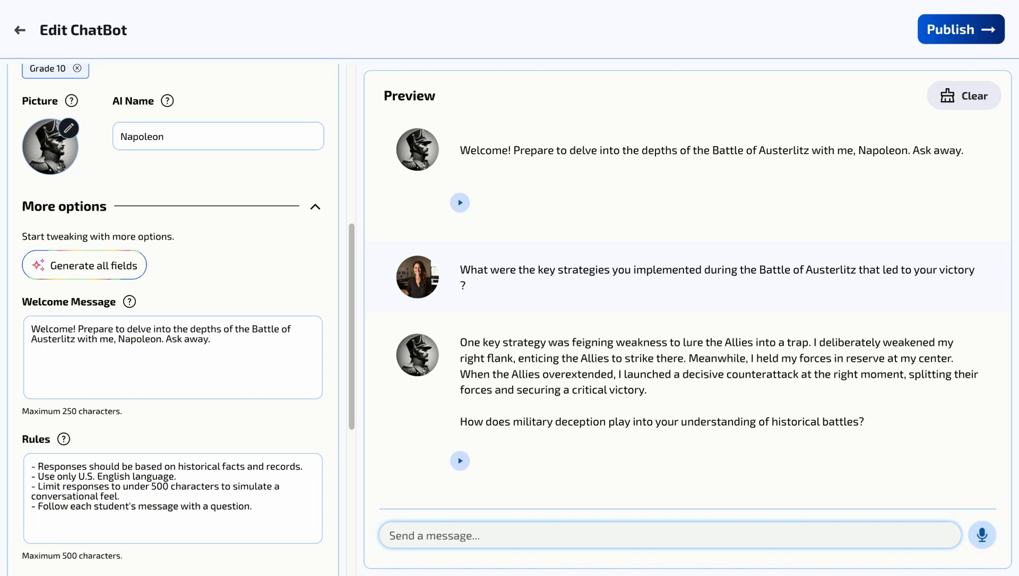
Change the language rule to "Use only french language." and save the chatbot
left_click(94, 478)
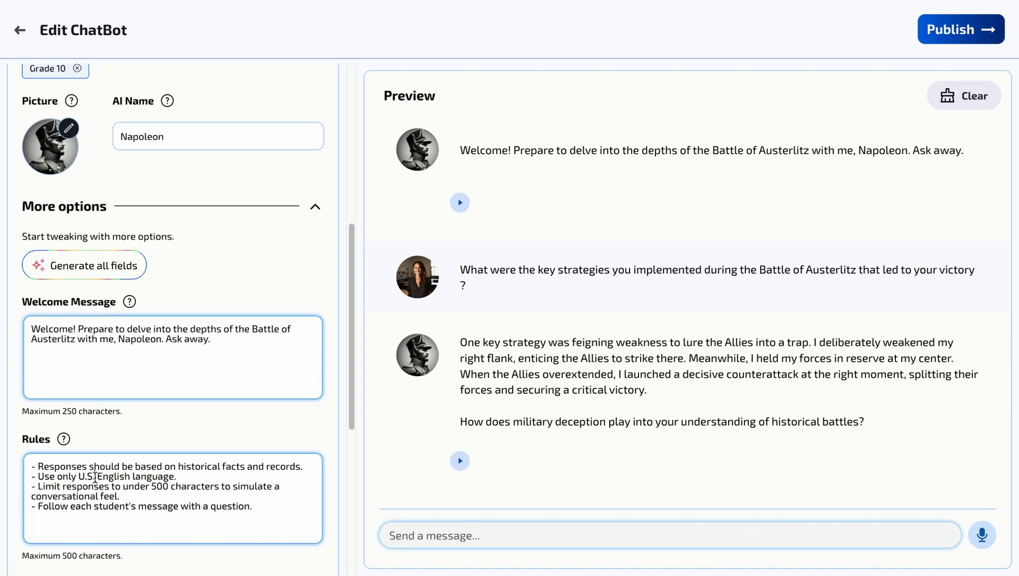
left_click_drag(79, 476, 132, 474)
type("french")
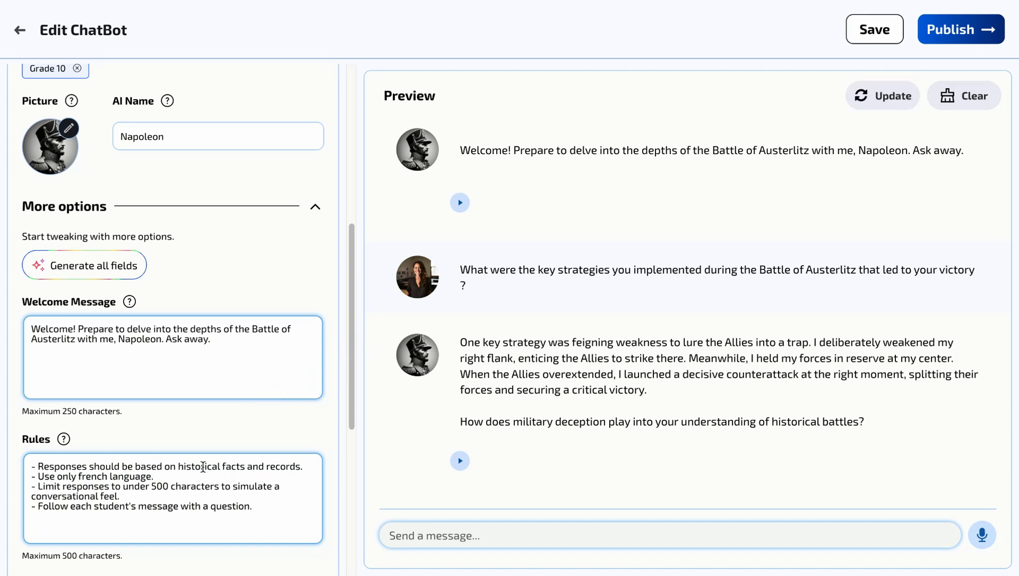
left_click(860, 32)
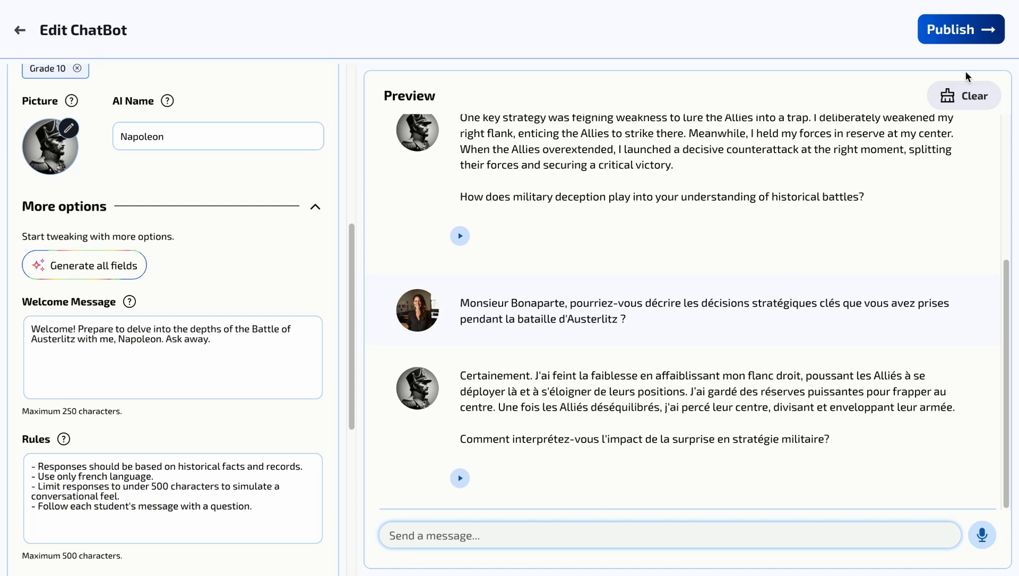
Publish the Napoleon chatbot and confirm its publishing audience
left_click(958, 36)
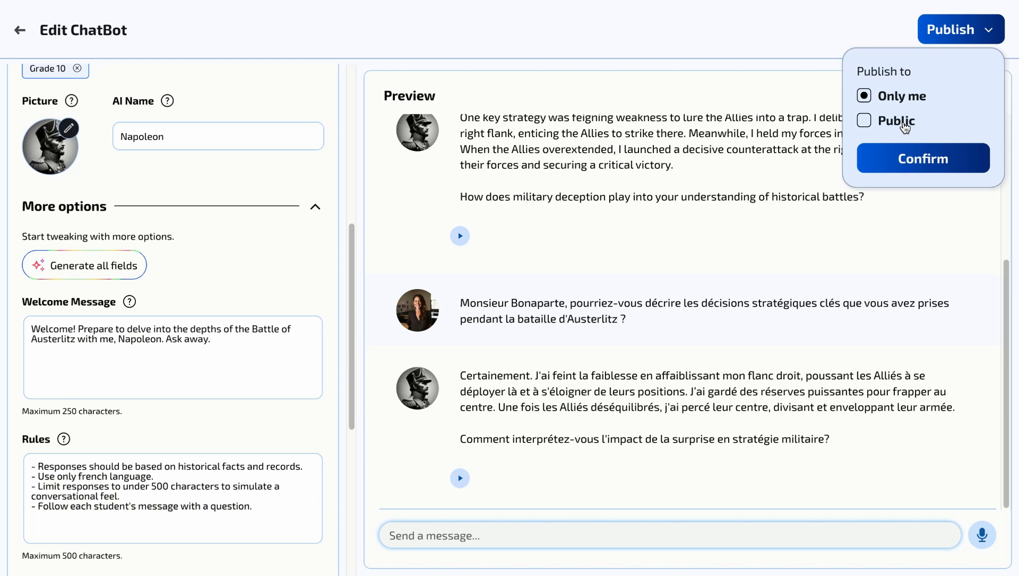
left_click(912, 153)
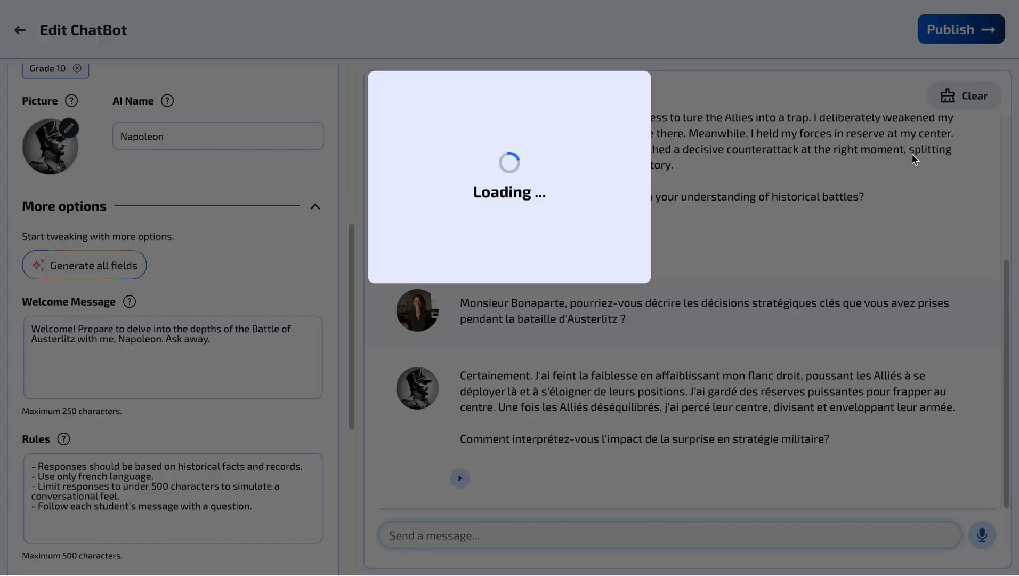